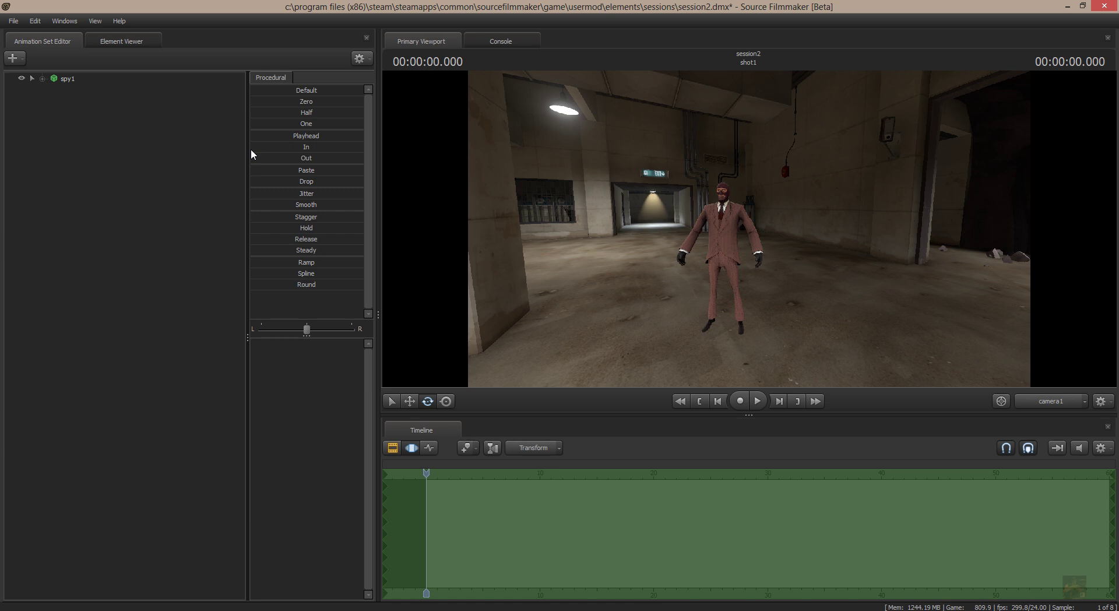
Step: Apply the rig_biped_simple rig to the spy1 animation set
{"action": "right_click", "coordinate": [69, 81]}
{"action": "mouse_move", "coordinate": [92, 226]}
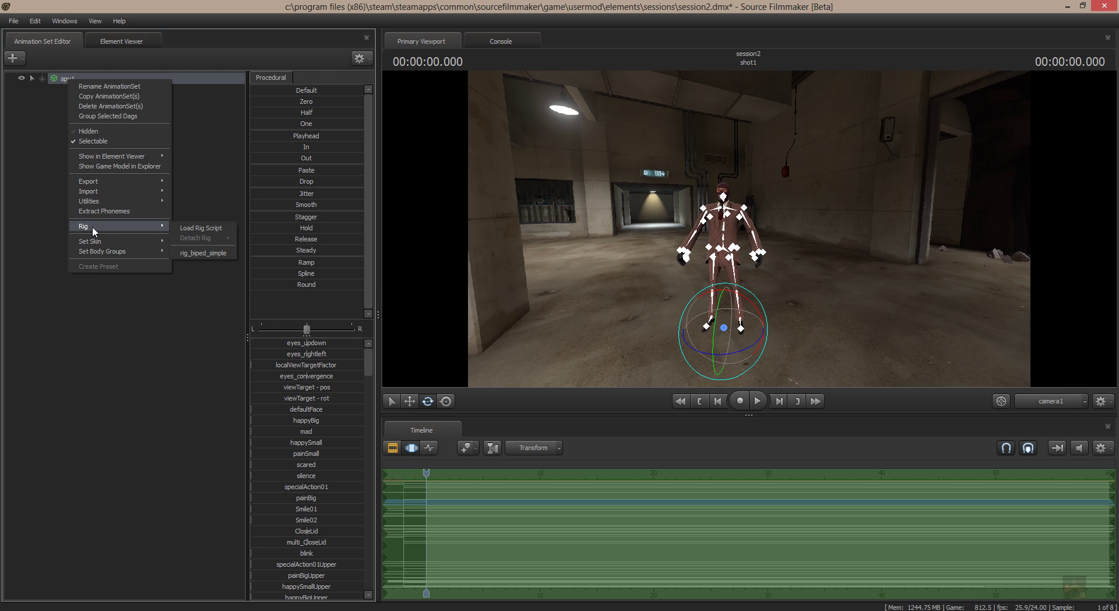
{"action": "left_click", "coordinate": [191, 252]}
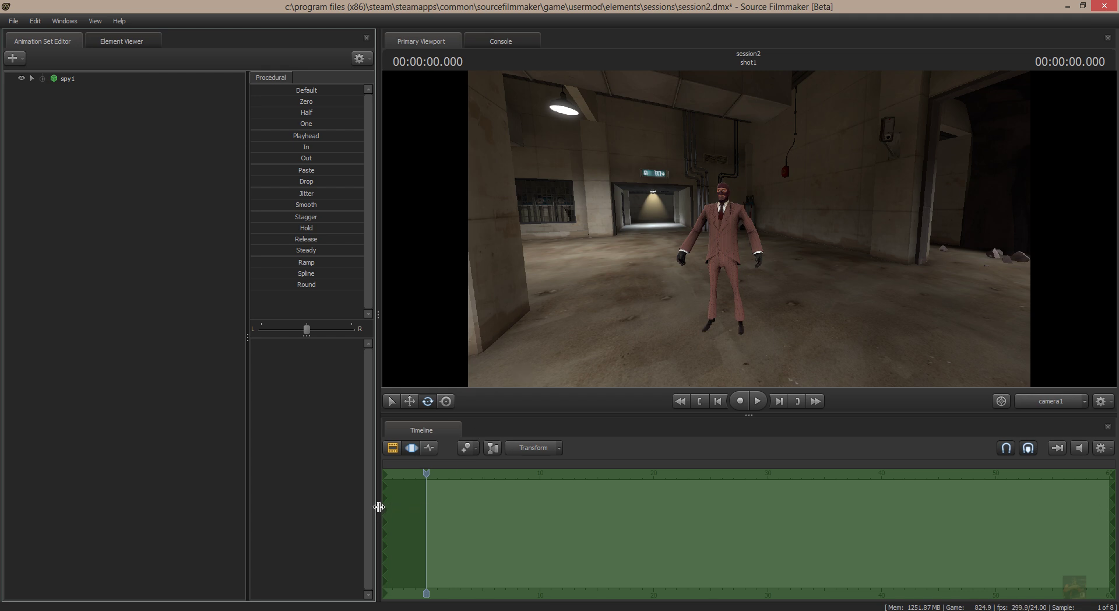
Step: Narrow the time selection to a short range around 5 seconds, with falloff on both sides
{"action": "left_click_drag", "start_coordinate": [382, 512], "coordinate": [479, 512]}
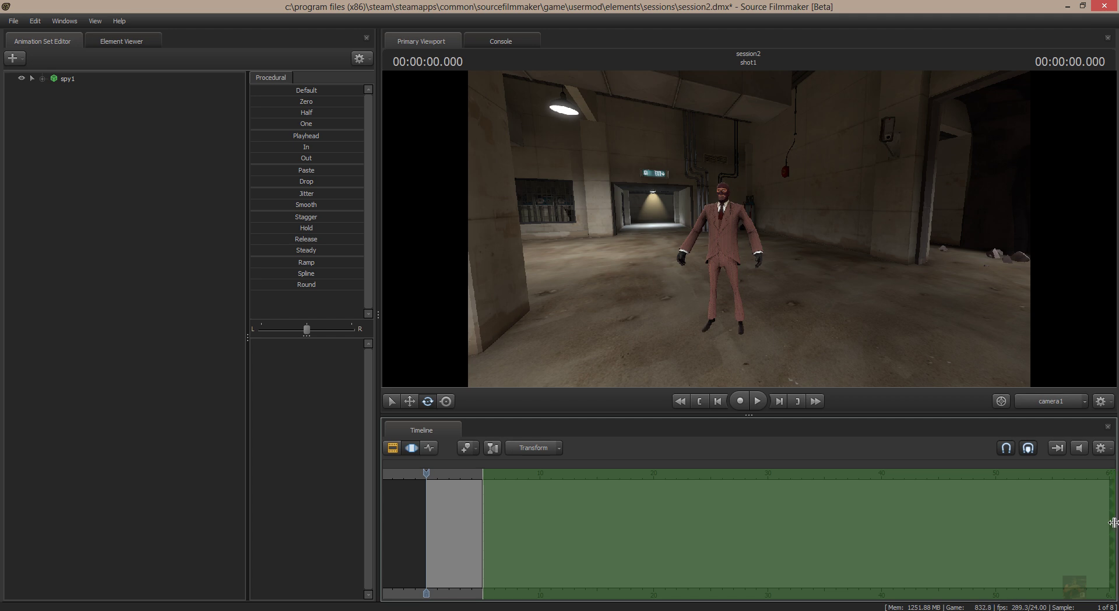
{"action": "mouse_move", "coordinate": [1113, 522]}
{"action": "left_mouse_down"}
{"action": "mouse_move", "coordinate": [479, 510]}
{"action": "mouse_move", "coordinate": [483, 525]}
{"action": "left_mouse_up"}
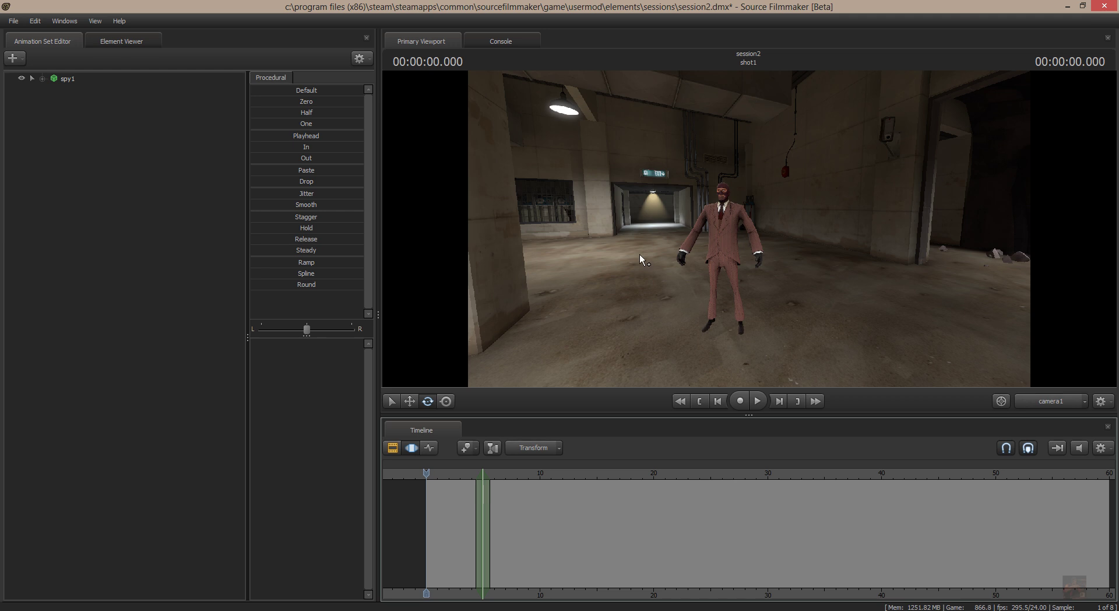
Step: Expand spy1's RigBody and RigArms groups, including the RightArm and LeftArm subgroups
{"action": "left_click", "coordinate": [42, 78]}
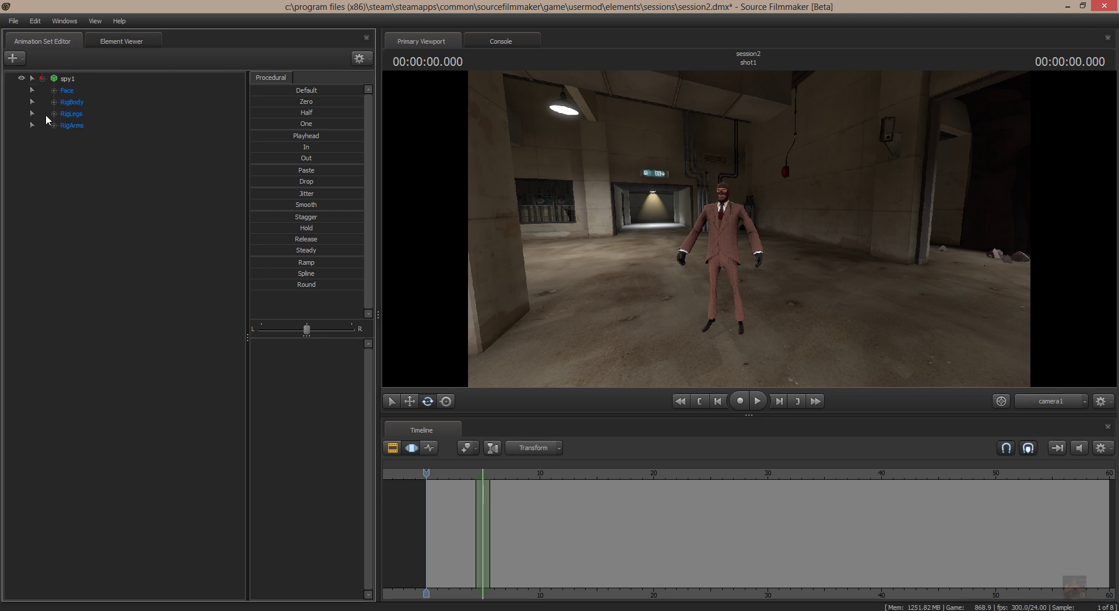
{"action": "left_click", "coordinate": [54, 101]}
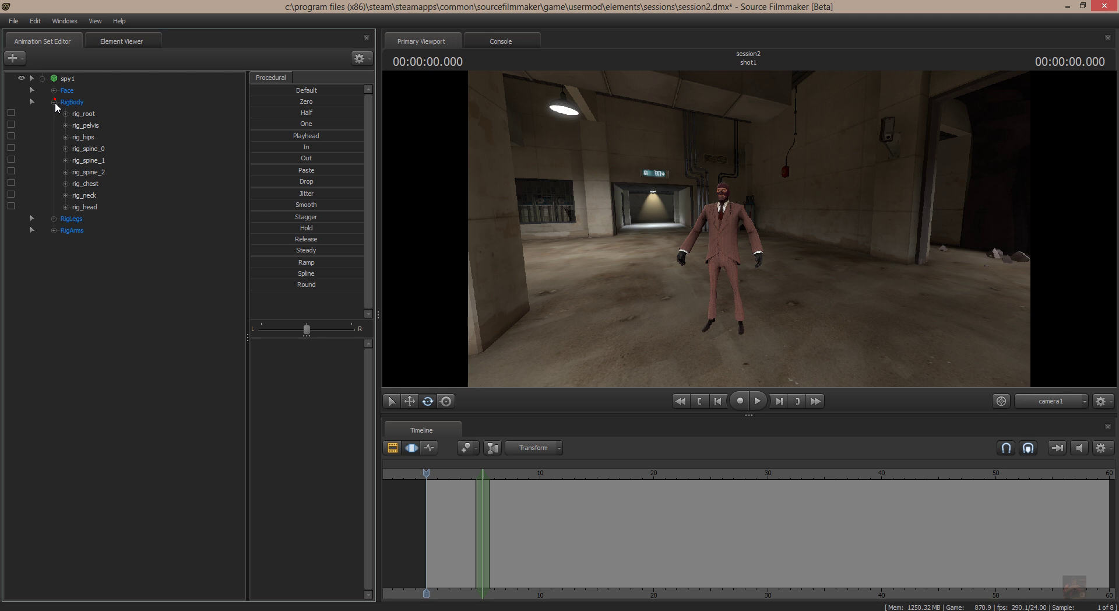
{"action": "left_click", "coordinate": [54, 230]}
{"action": "left_click", "coordinate": [66, 241]}
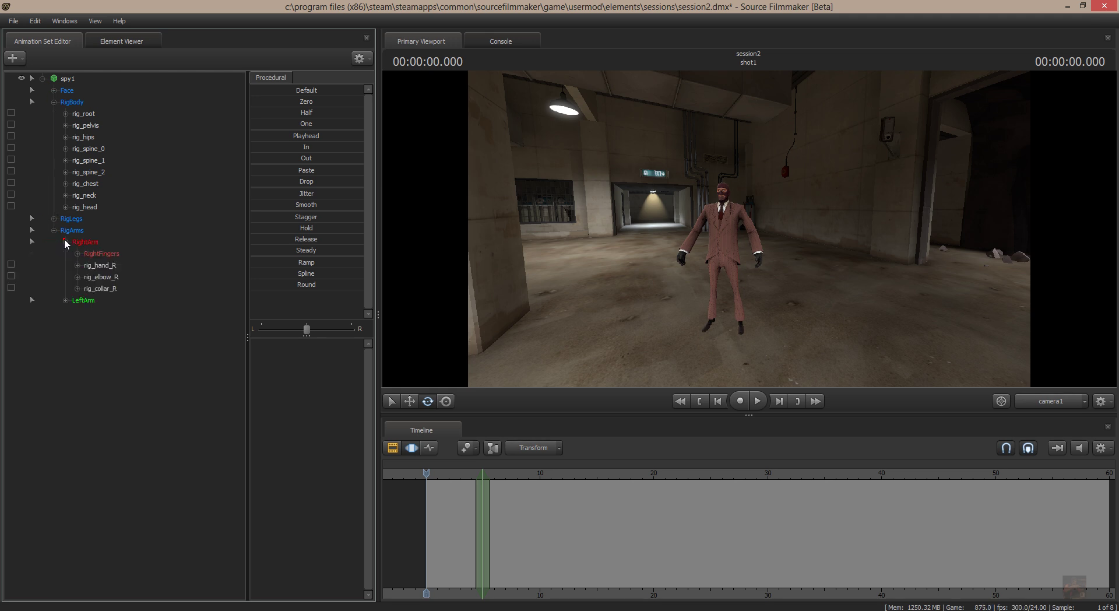
{"action": "left_click", "coordinate": [66, 300]}
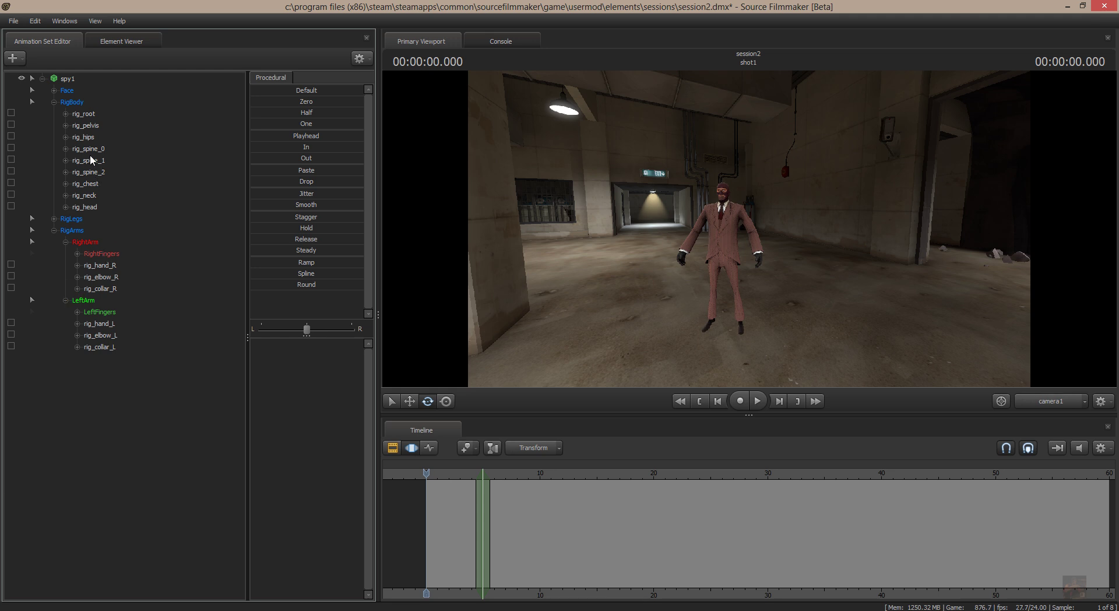
Step: Rotate rig_pelvis at 5 seconds so the spy's upper body turns sideways
{"action": "left_click", "coordinate": [91, 124]}
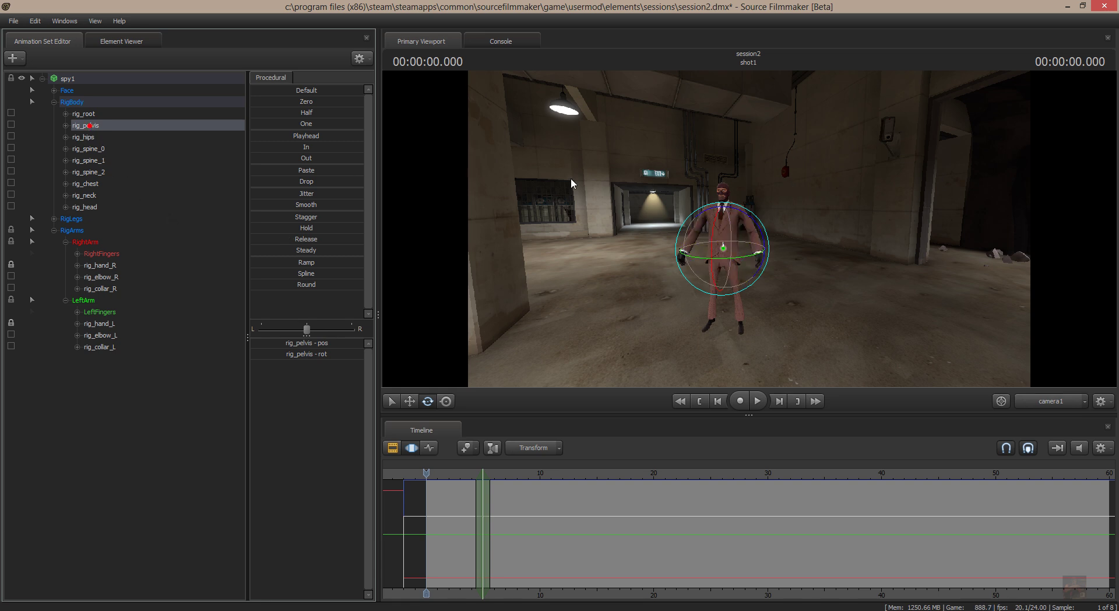
{"action": "left_click_drag", "start_coordinate": [426, 471], "coordinate": [482, 471]}
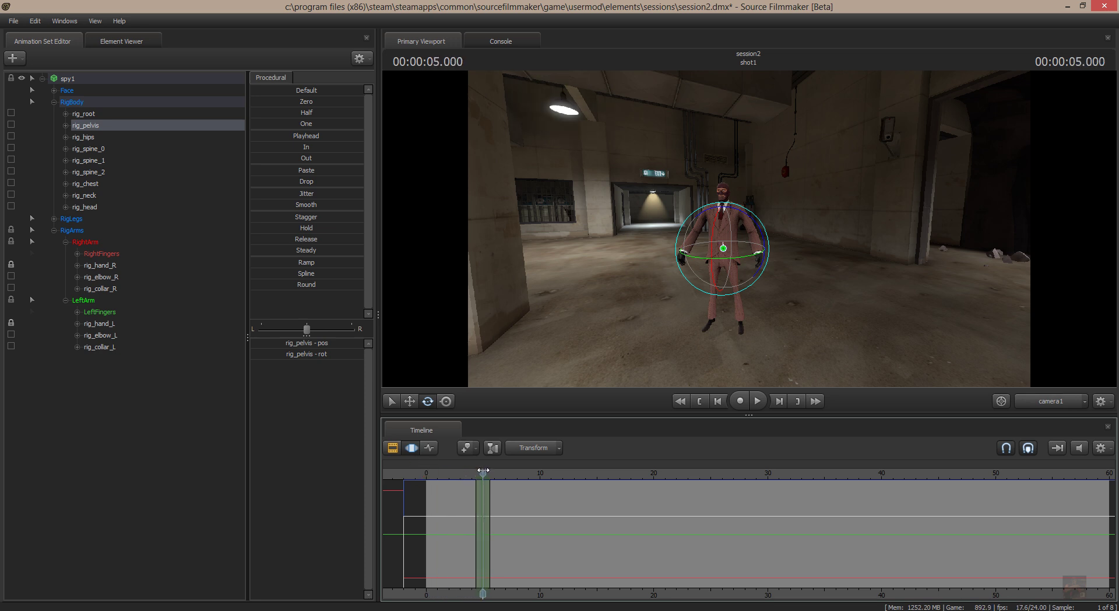
{"action": "left_click_drag", "start_coordinate": [733, 270], "coordinate": [677, 267]}
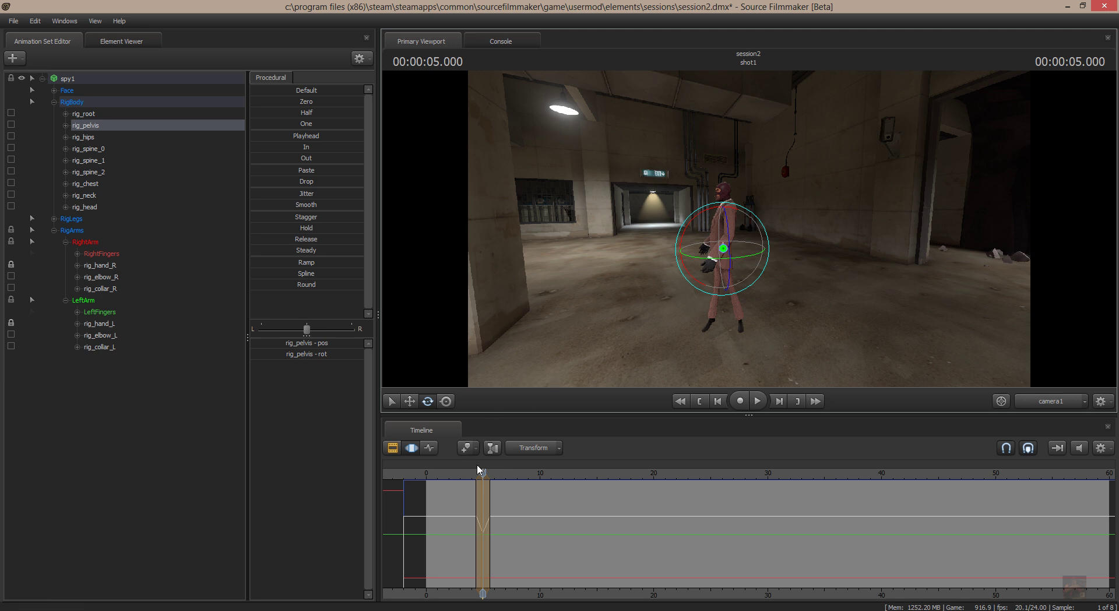
Step: Play back the pelvis turn starting from about 3.9 seconds
{"action": "left_click_drag", "start_coordinate": [483, 477], "coordinate": [470, 475]}
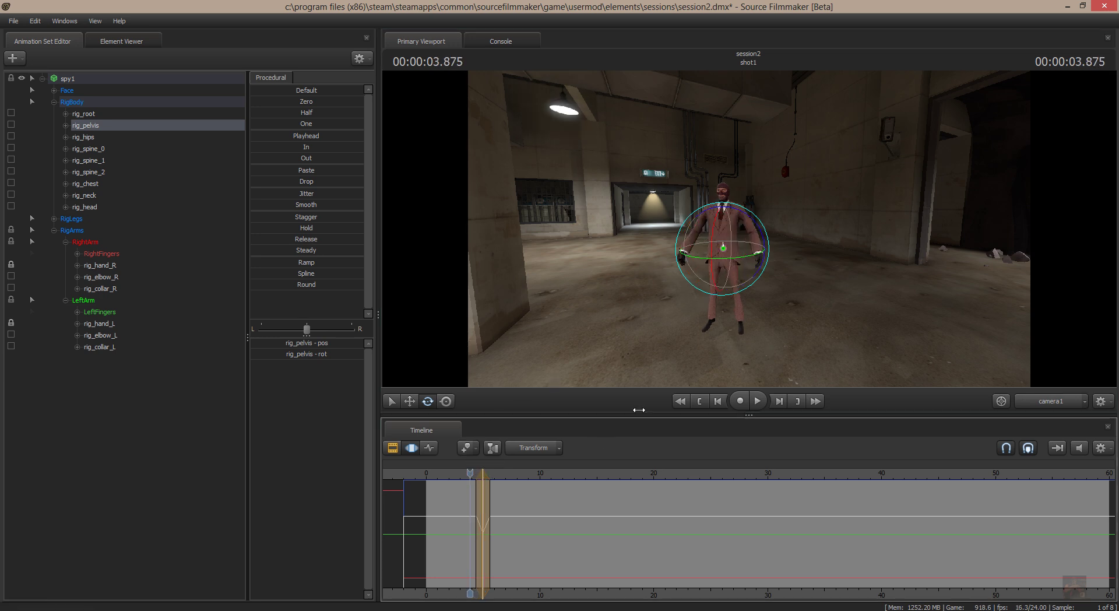
{"action": "left_click", "coordinate": [756, 402]}
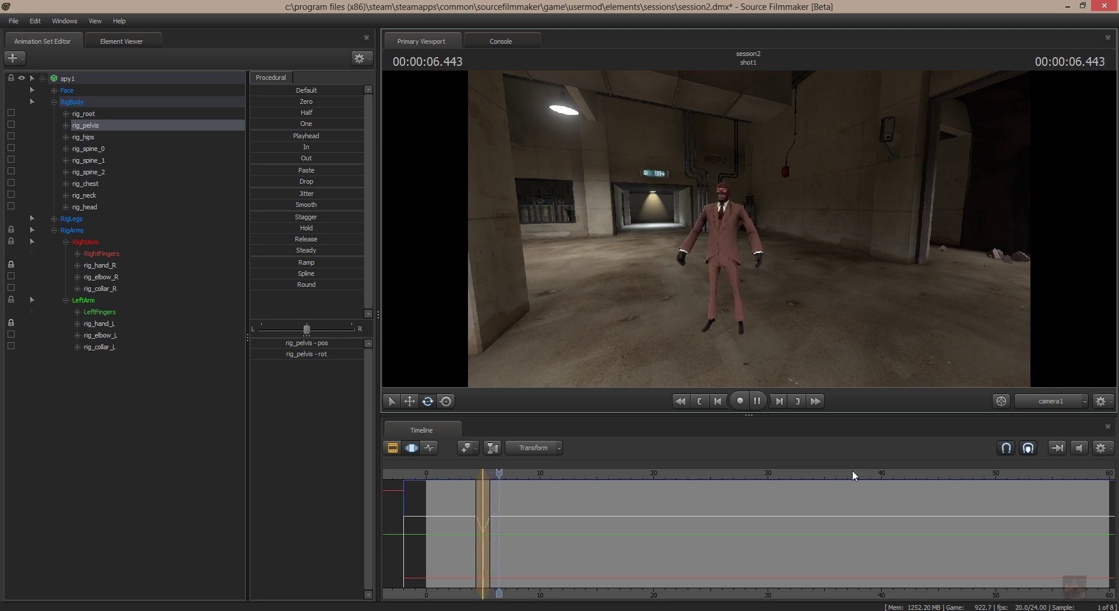
{"action": "left_click", "coordinate": [757, 400]}
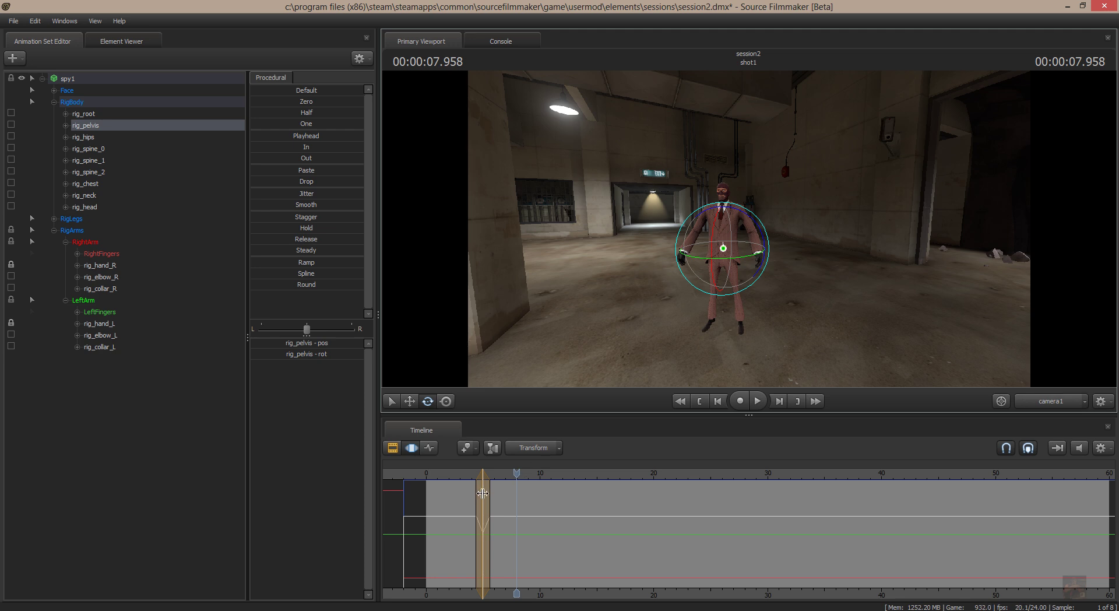
Step: Shift the time selection's peak slightly past 5 seconds and play back the turn from 3.75 seconds
{"action": "left_click", "coordinate": [484, 491]}
{"action": "mouse_move", "coordinate": [485, 491]}
{"action": "left_mouse_down"}
{"action": "mouse_move", "coordinate": [484, 475]}
{"action": "mouse_move", "coordinate": [470, 476]}
{"action": "left_mouse_up"}
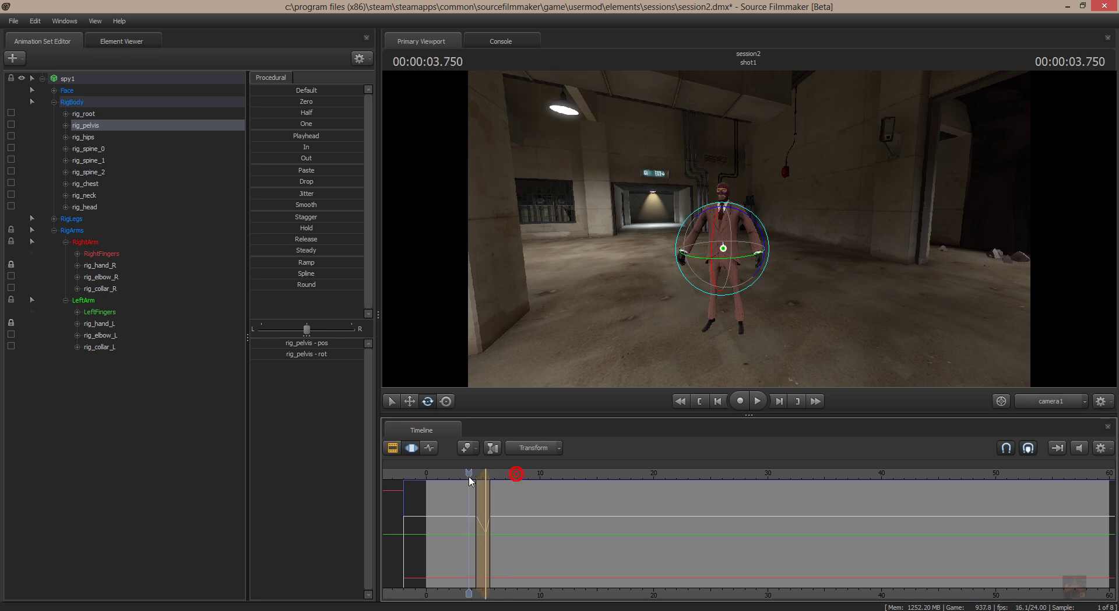
{"action": "left_click", "coordinate": [762, 406]}
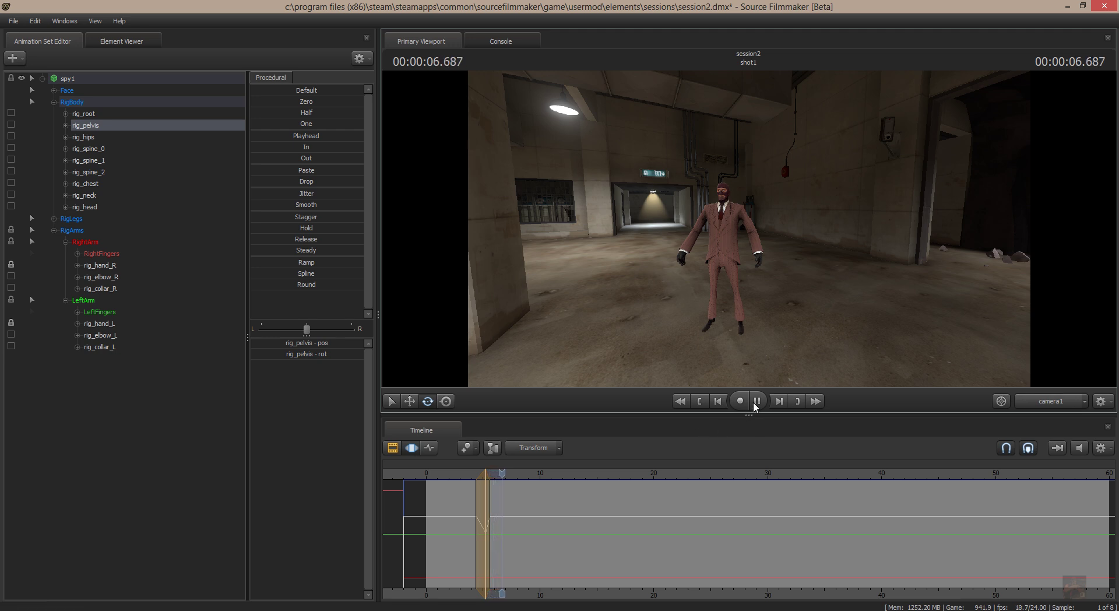
{"action": "left_click", "coordinate": [756, 401]}
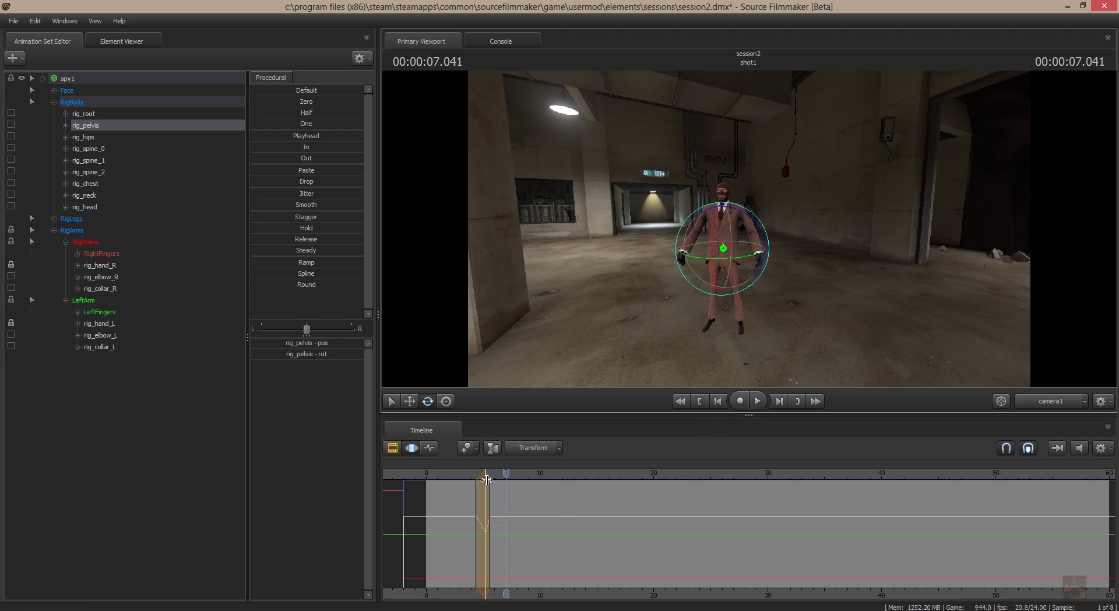
Step: Try the pelvis turn's peak at the start of the time selection in playback, and return the peak to 5 seconds
{"action": "mouse_move", "coordinate": [487, 480]}
{"action": "left_mouse_down"}
{"action": "mouse_move", "coordinate": [454, 474]}
{"action": "mouse_move", "coordinate": [472, 474]}
{"action": "left_mouse_up"}
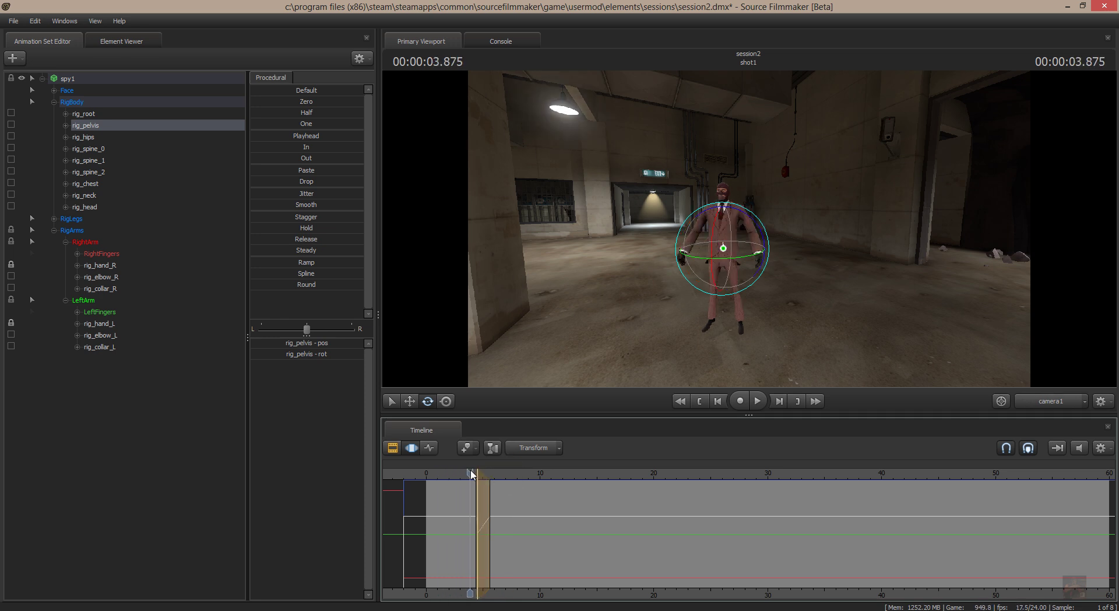
{"action": "left_click", "coordinate": [757, 401]}
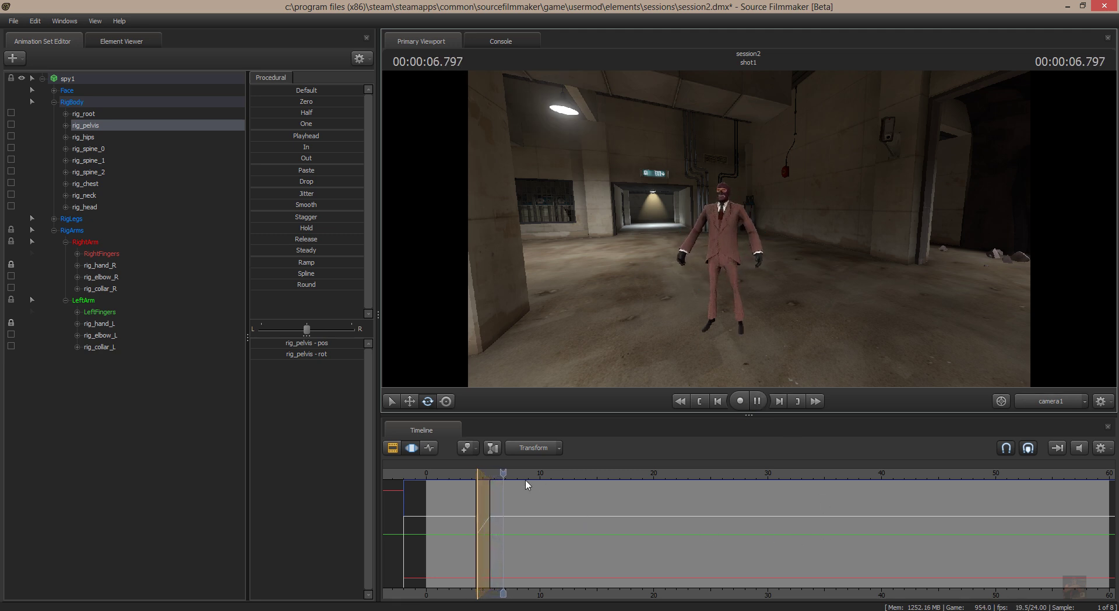
{"action": "left_click", "coordinate": [479, 489]}
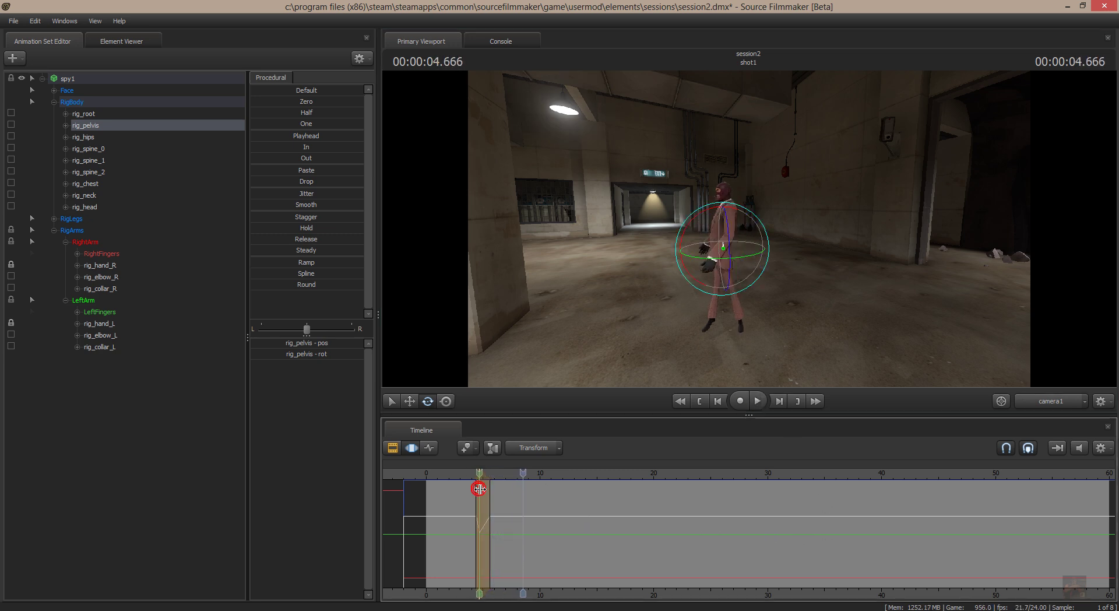
{"action": "left_click_drag", "start_coordinate": [479, 489], "coordinate": [486, 492]}
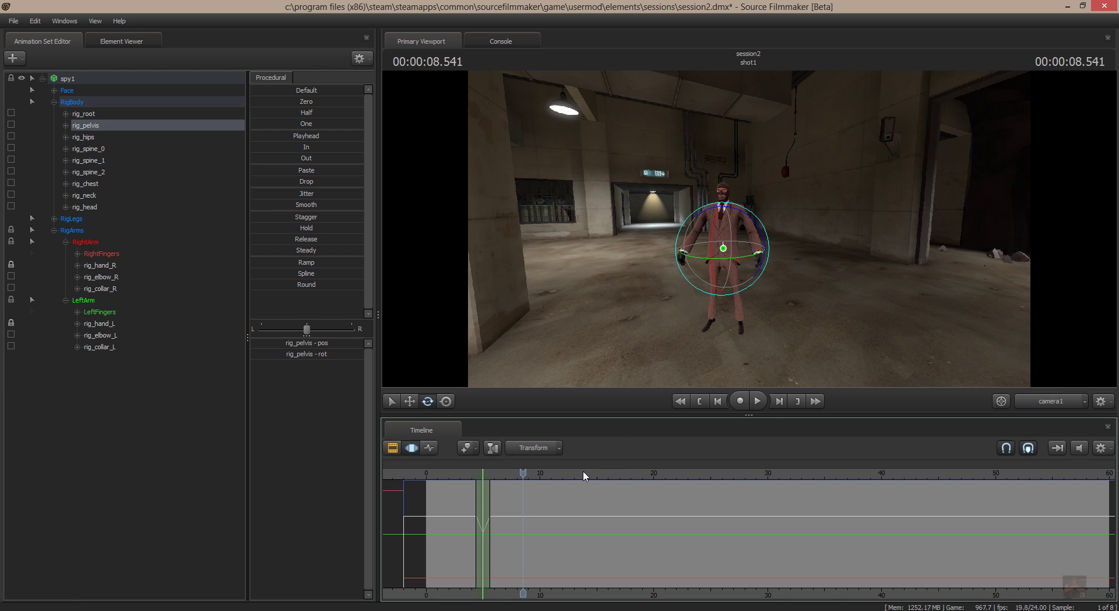
Step: Set the time selection to run from 8.5 seconds through the end of the timeline, with a short falloff before it
{"action": "left_click", "coordinate": [479, 494]}
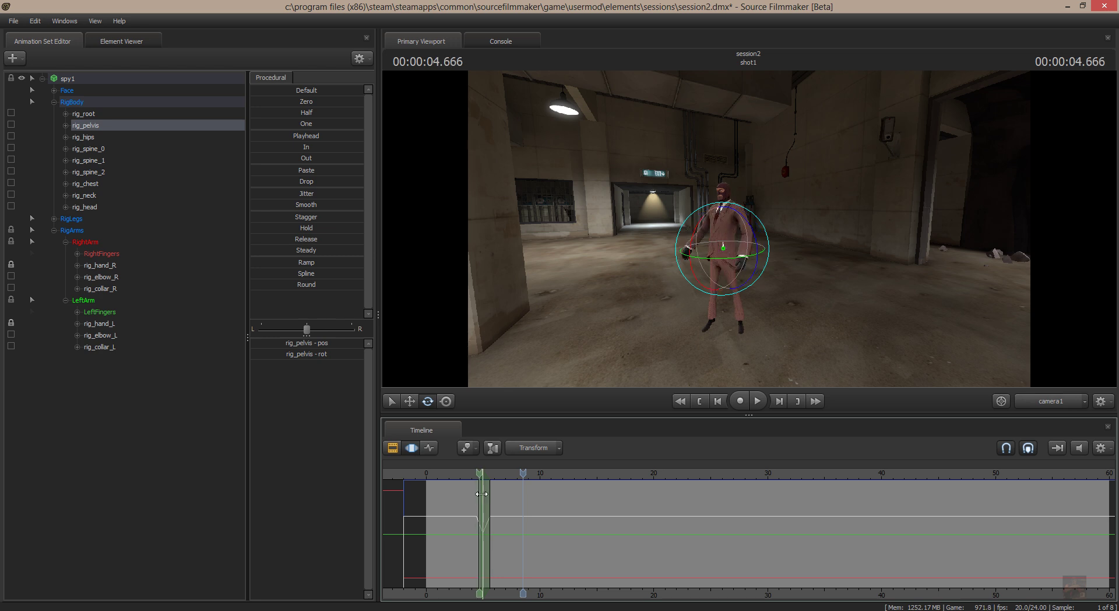
{"action": "left_click_drag", "start_coordinate": [481, 495], "coordinate": [523, 491]}
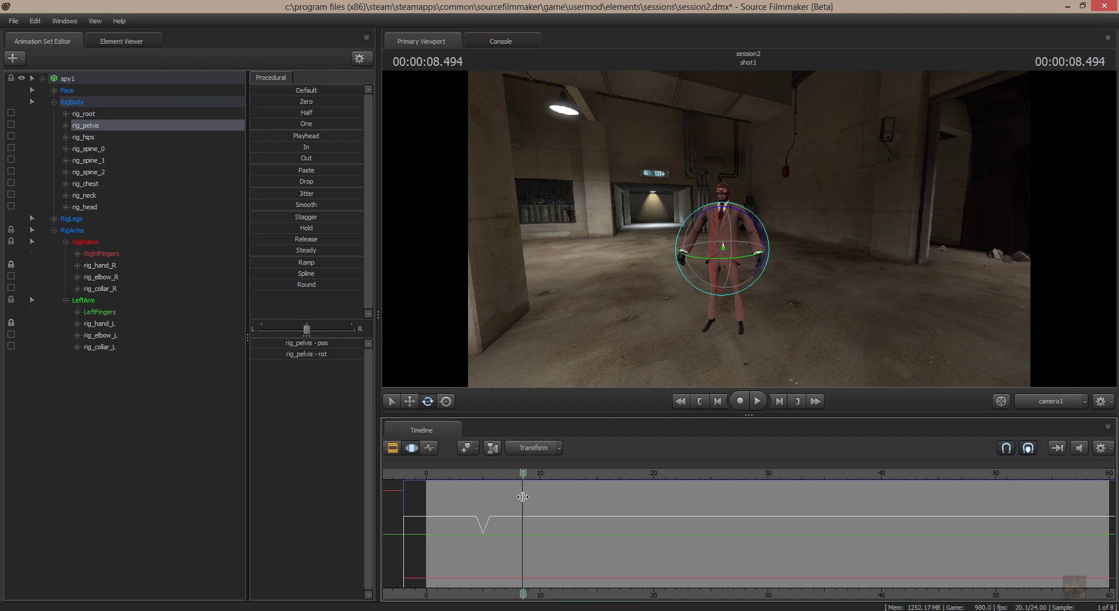
{"action": "mouse_move", "coordinate": [523, 496]}
{"action": "left_mouse_down"}
{"action": "mouse_move", "coordinate": [1114, 498]}
{"action": "mouse_move", "coordinate": [487, 502]}
{"action": "mouse_move", "coordinate": [495, 504]}
{"action": "left_mouse_up"}
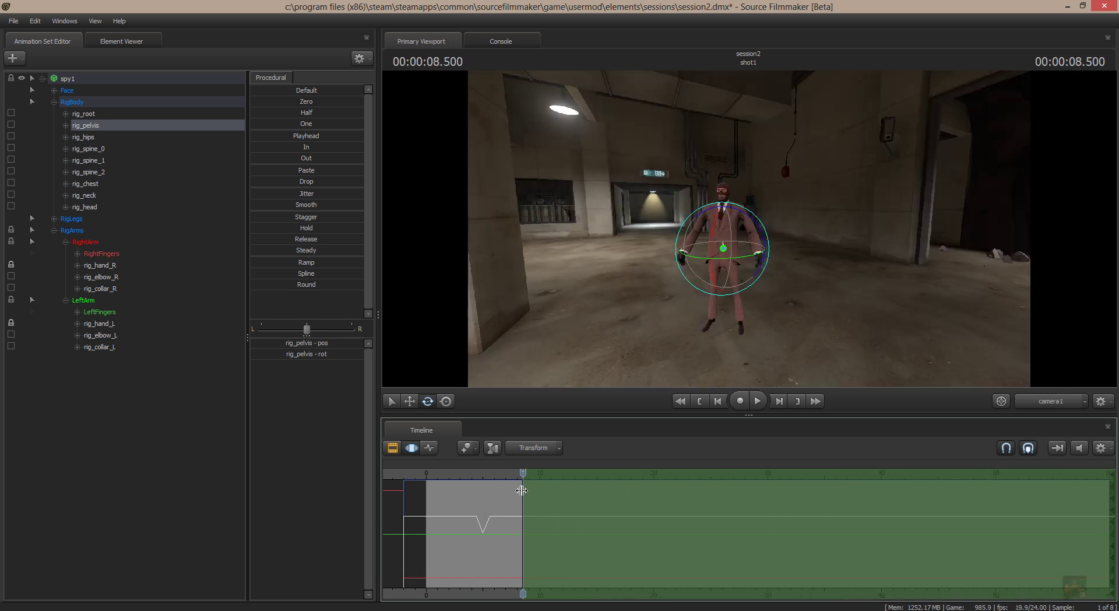
{"action": "left_click_drag", "start_coordinate": [521, 490], "coordinate": [521, 490]}
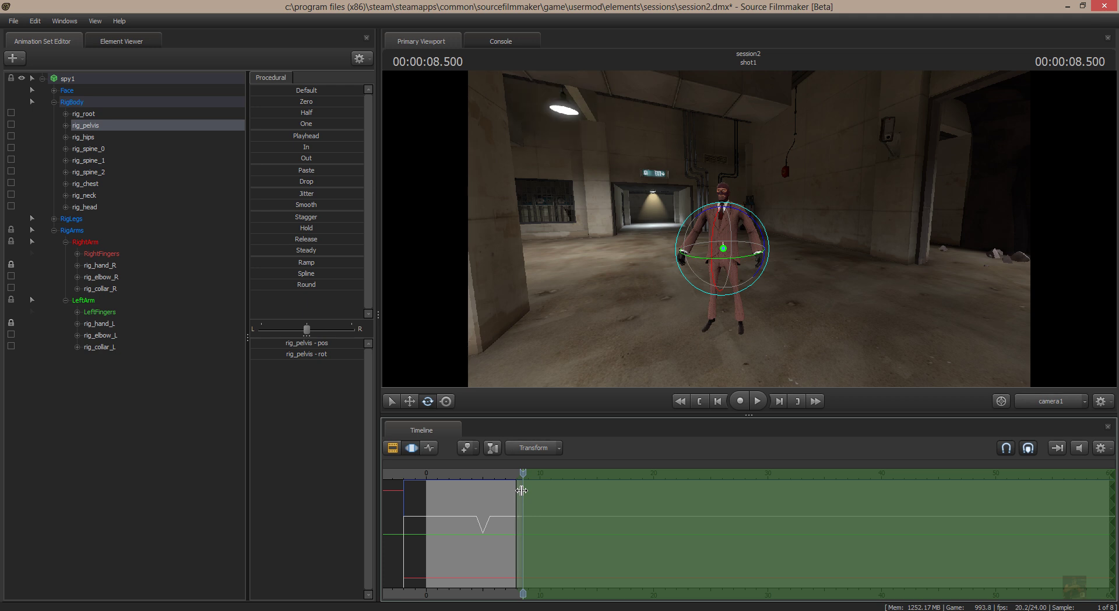
{"action": "left_click_drag", "start_coordinate": [521, 490], "coordinate": [520, 490]}
Step: Rotate rig_pelvis at 8.5 seconds so the spy stays turned sideways for the rest of the shot
{"action": "left_click_drag", "start_coordinate": [523, 471], "coordinate": [540, 471]}
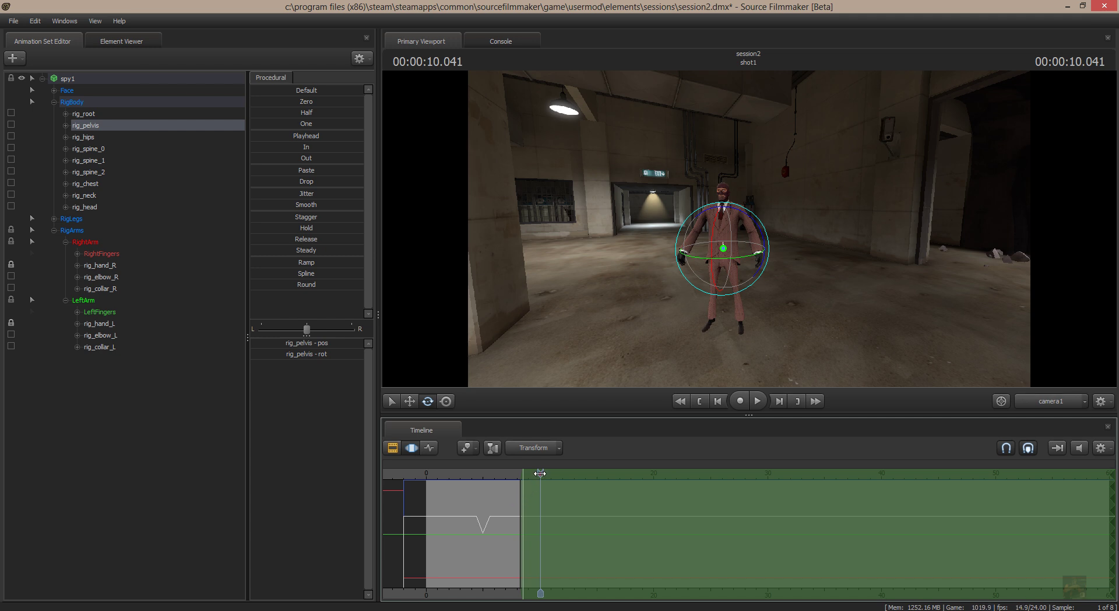
{"action": "left_click_drag", "start_coordinate": [540, 475], "coordinate": [523, 473]}
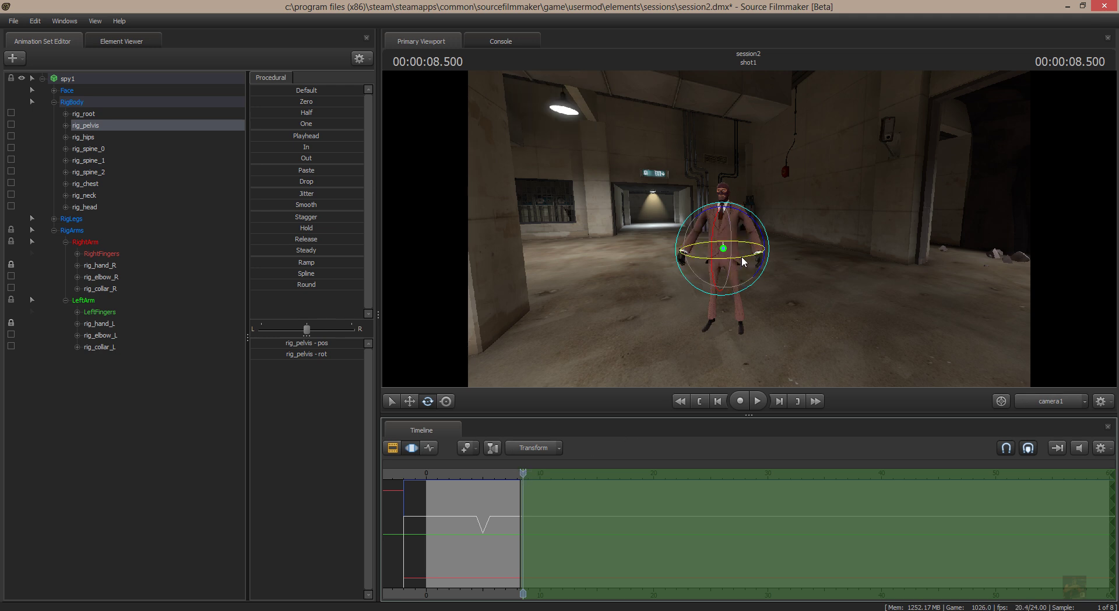
{"action": "left_click_drag", "start_coordinate": [741, 256], "coordinate": [691, 264]}
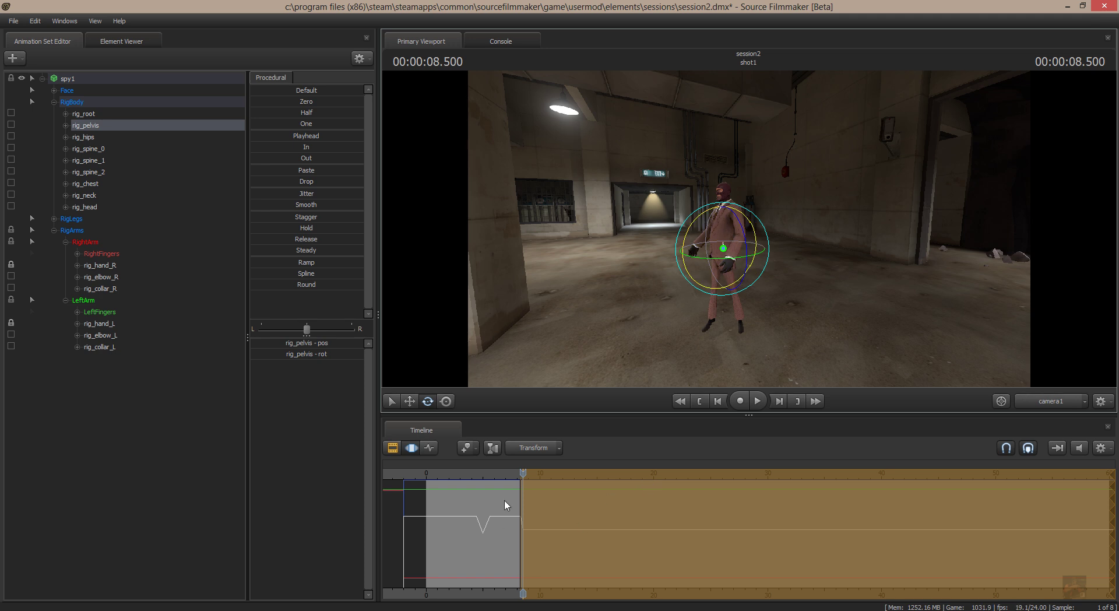
Step: Play back the lasting pelvis turn starting from about 7.7 seconds
{"action": "left_click_drag", "start_coordinate": [523, 473], "coordinate": [513, 472]}
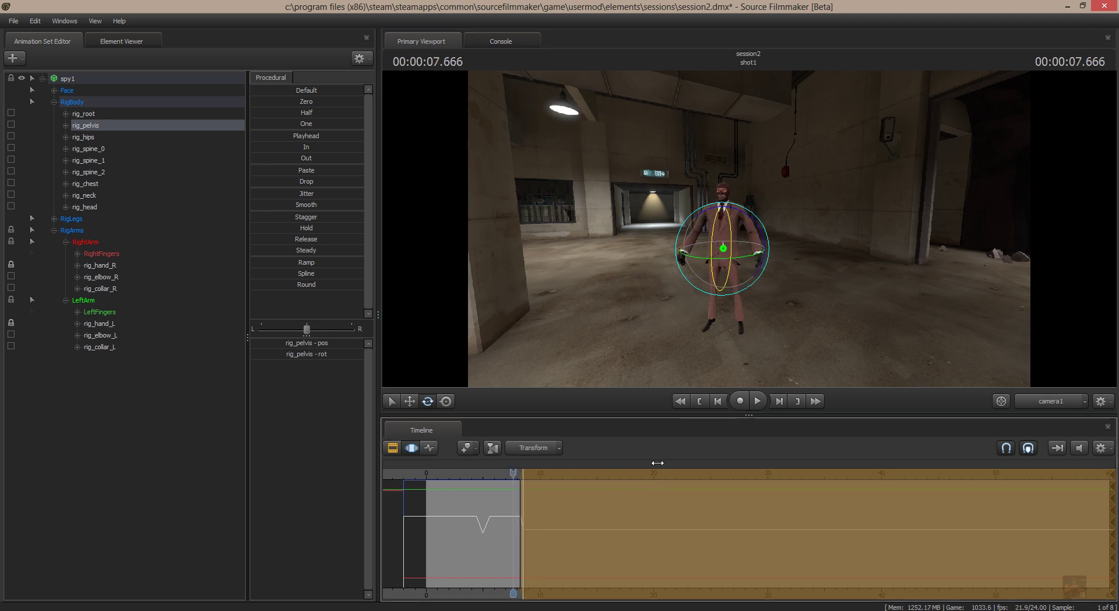
{"action": "left_click", "coordinate": [757, 400]}
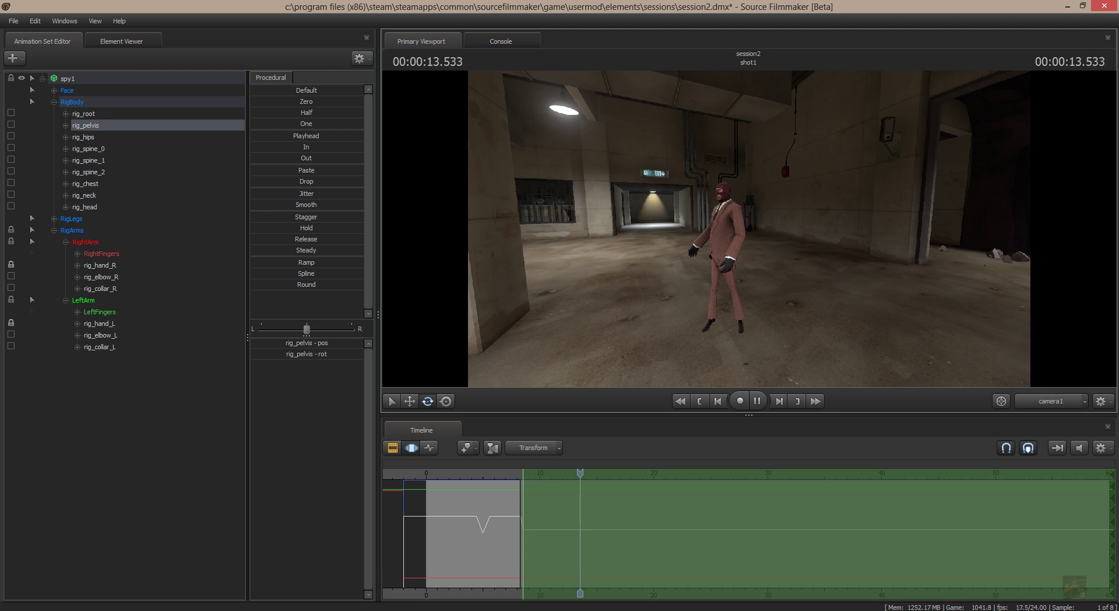
{"action": "left_click", "coordinate": [757, 400]}
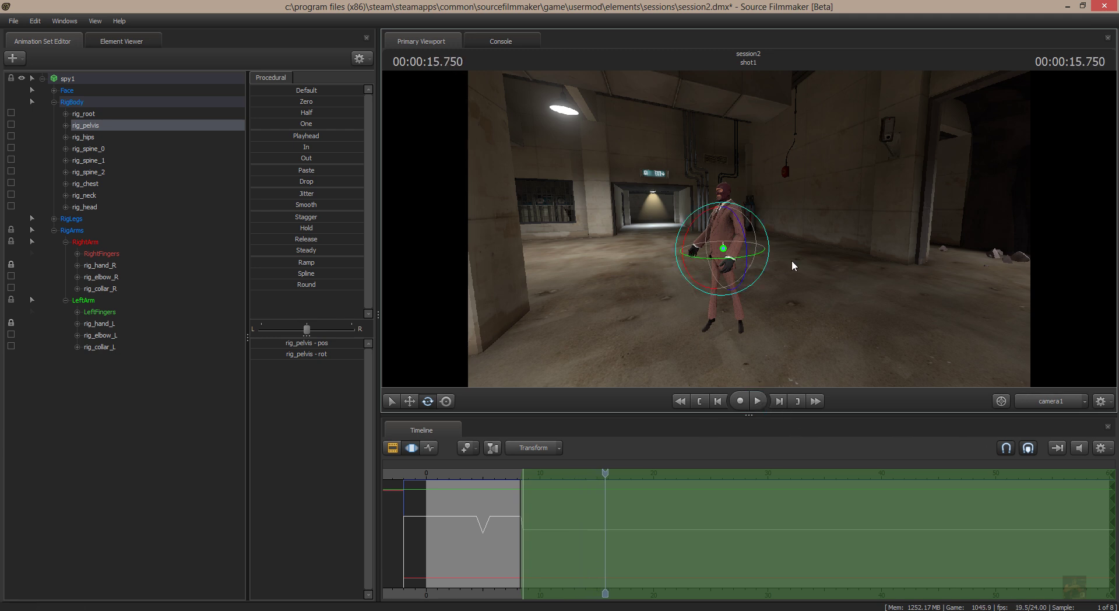